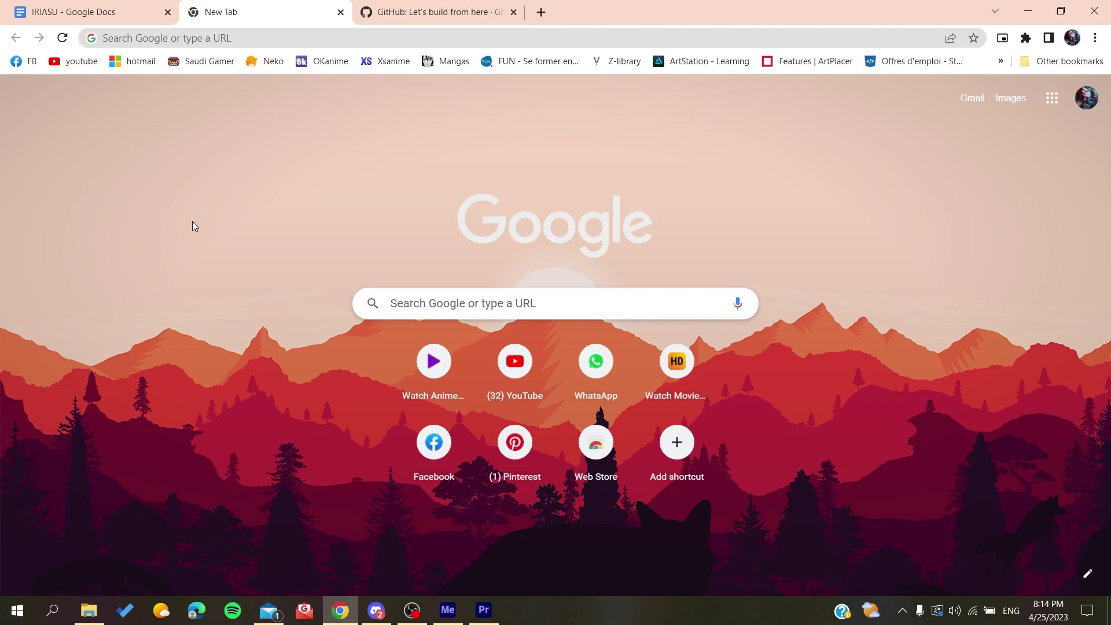
Bring the GitHub homepage forward, select its address, then return focus to the page
{"action": "left_click", "coordinate": [435, 13]}
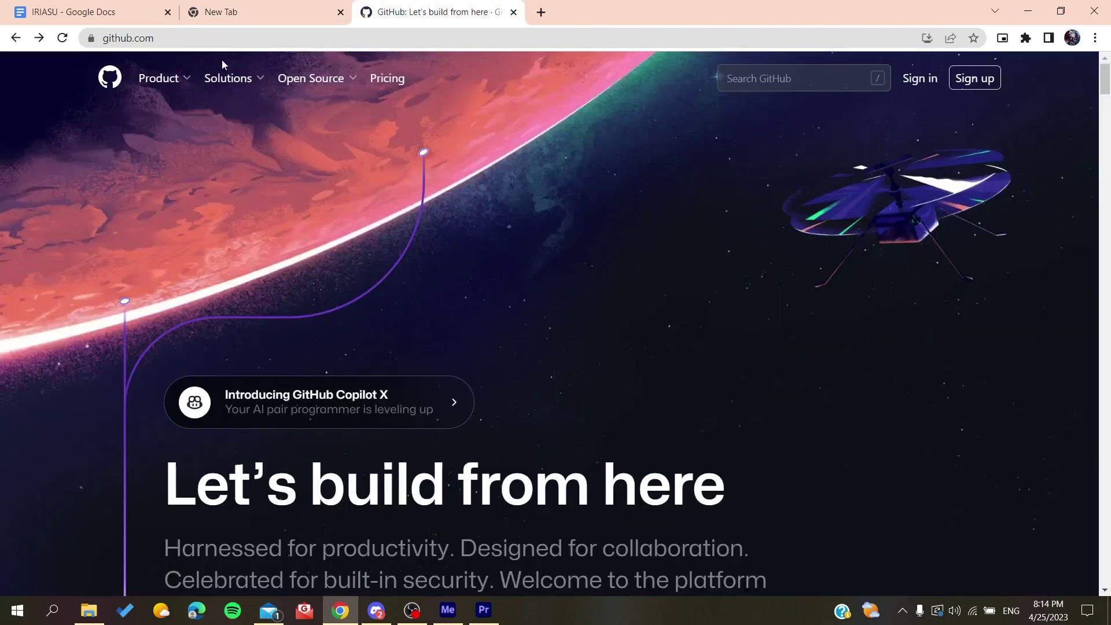
{"action": "left_click", "coordinate": [174, 45]}
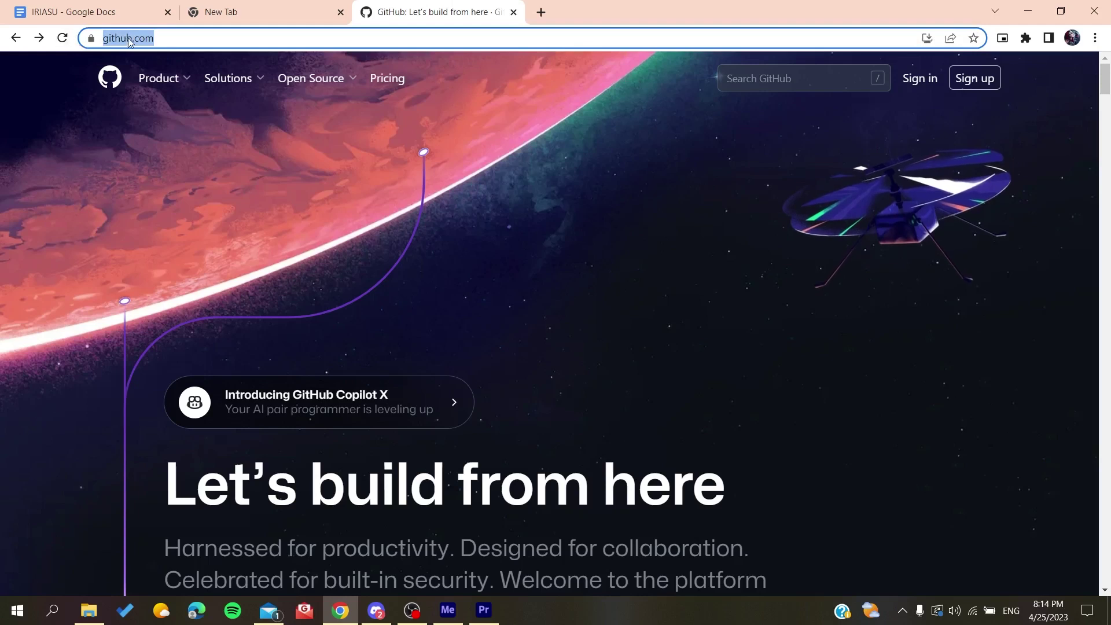
{"action": "left_click", "coordinate": [311, 78]}
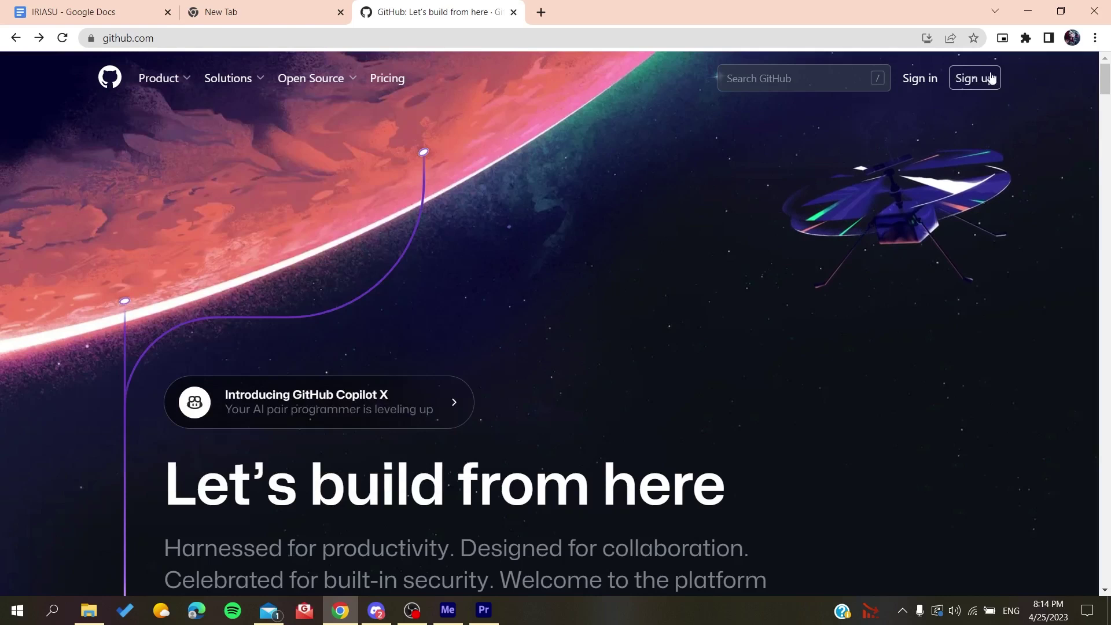
Start GitHub sign-up and submit the email address and a new password
{"action": "left_click", "coordinate": [970, 81]}
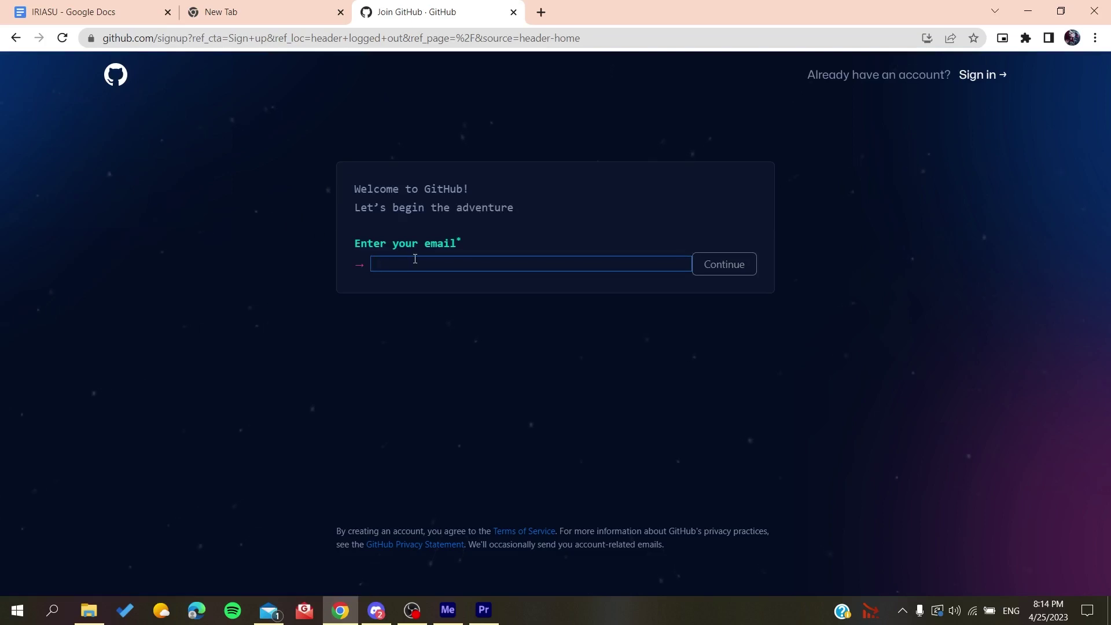
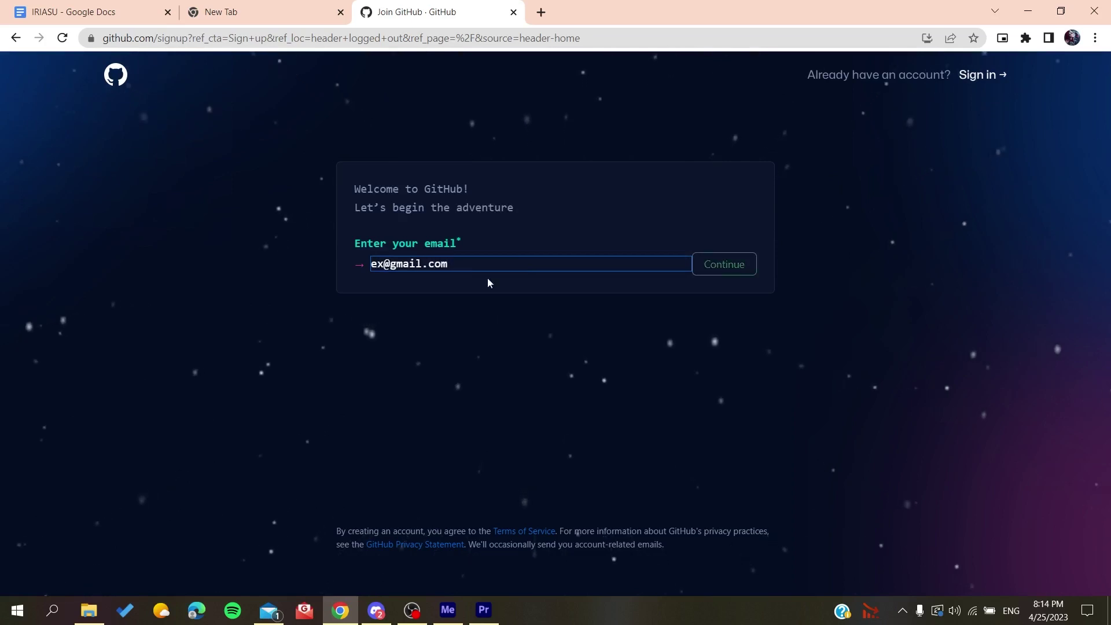
{"action": "left_click", "coordinate": [737, 270]}
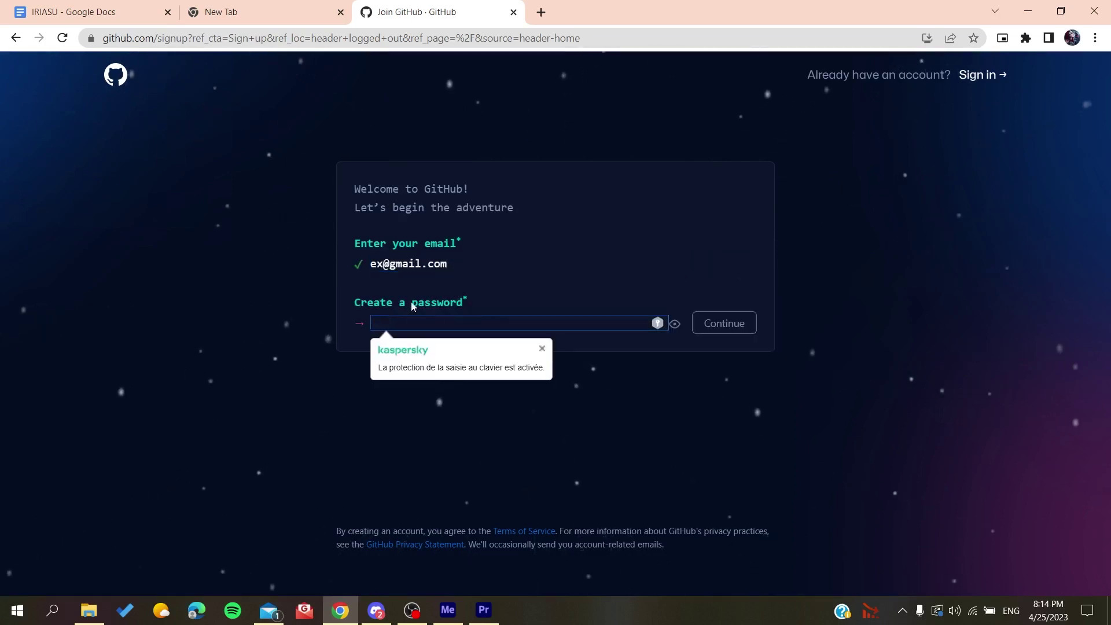
{"action": "type", "text": "*"}
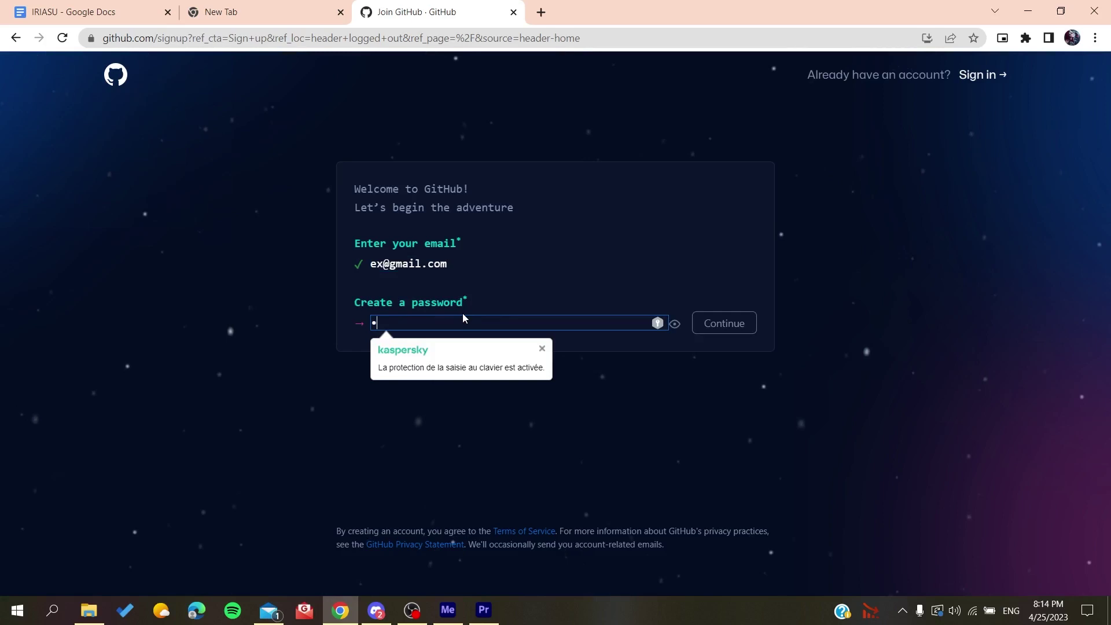
{"action": "type", "text": "************"}
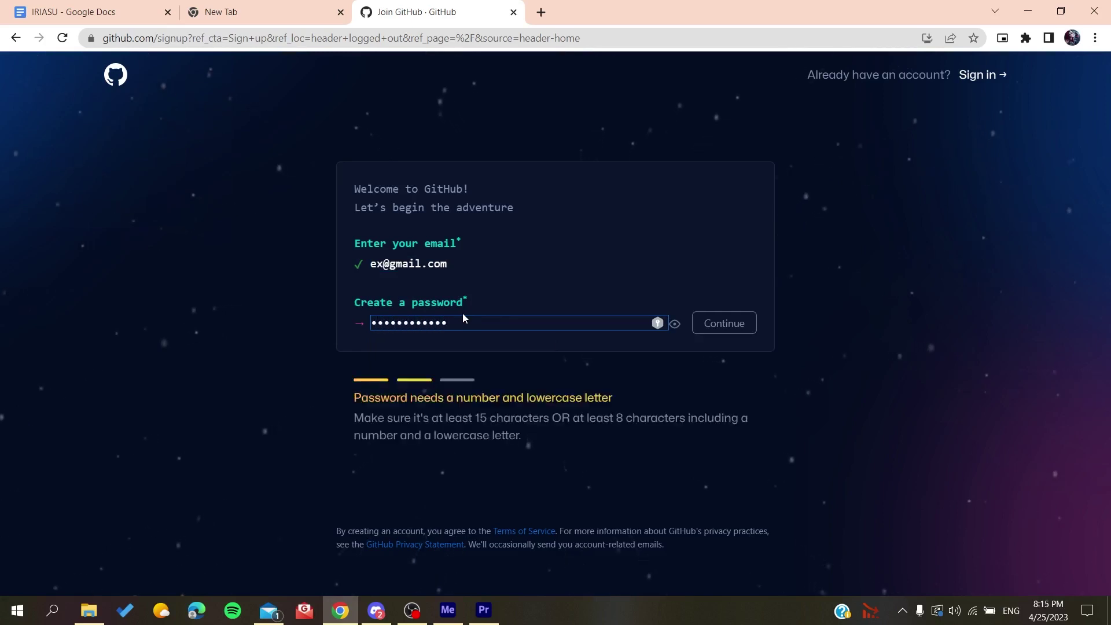
{"action": "type", "text": "***"}
{"action": "left_click", "coordinate": [733, 324]}
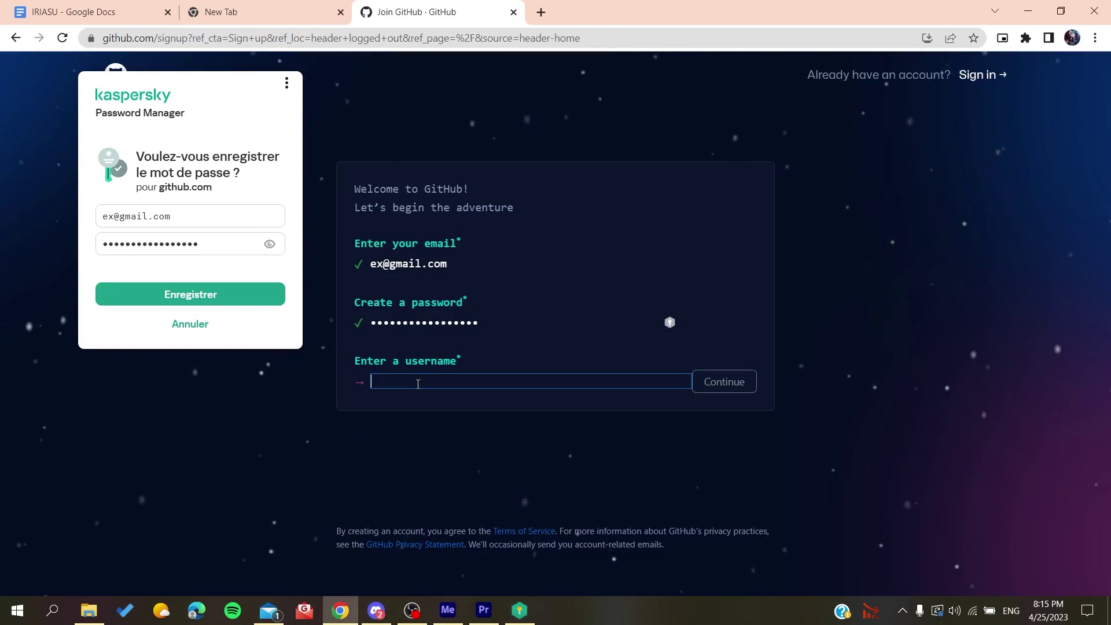
{"action": "type", "text": "IRgaer"}
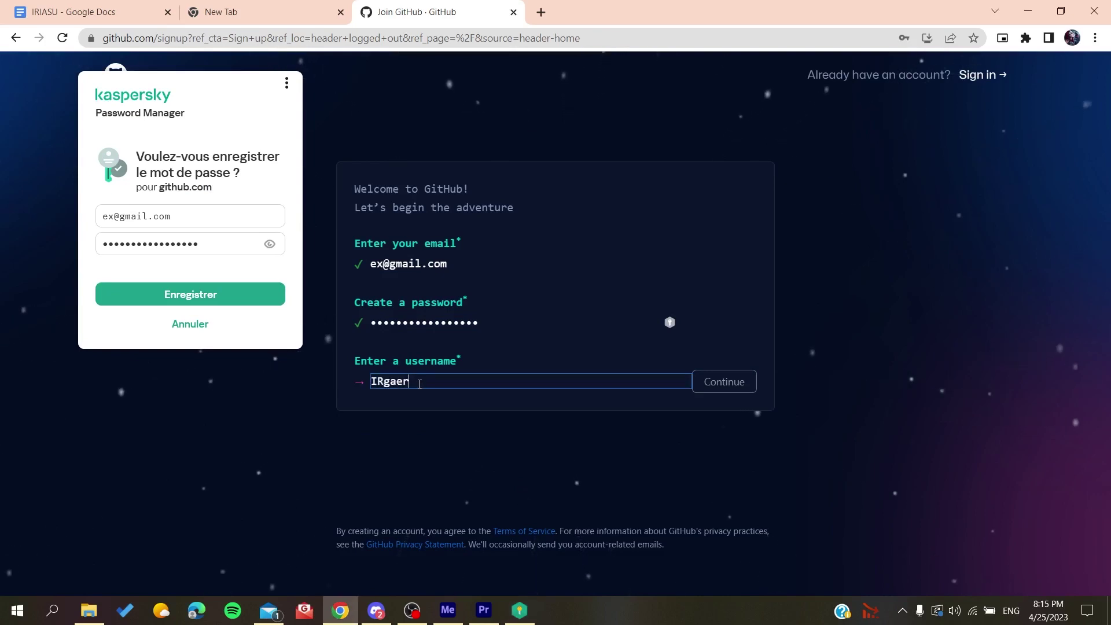
Submit the username and answer 'n' to decline product update emails
{"action": "left_click", "coordinate": [722, 388]}
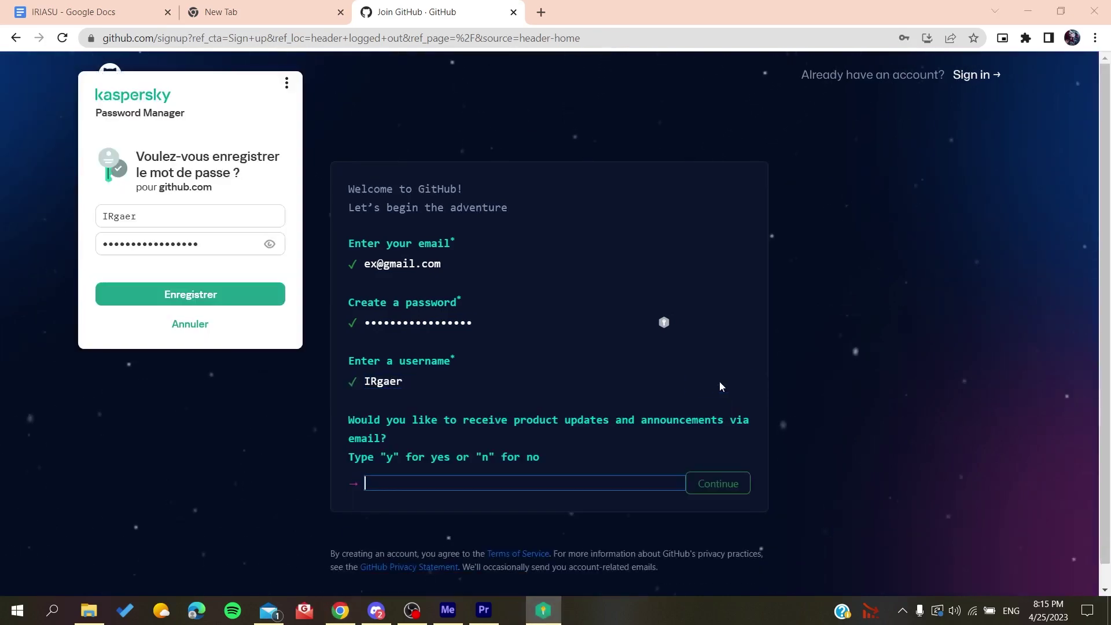
{"action": "left_click_drag", "start_coordinate": [351, 421], "coordinate": [542, 461]}
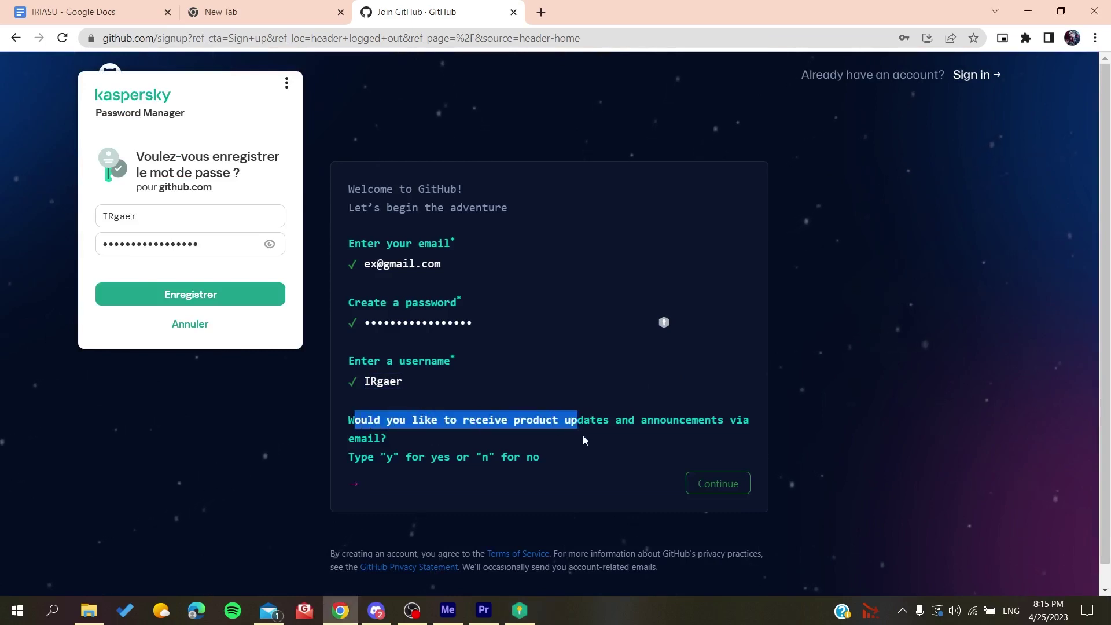
{"action": "left_click", "coordinate": [438, 478]}
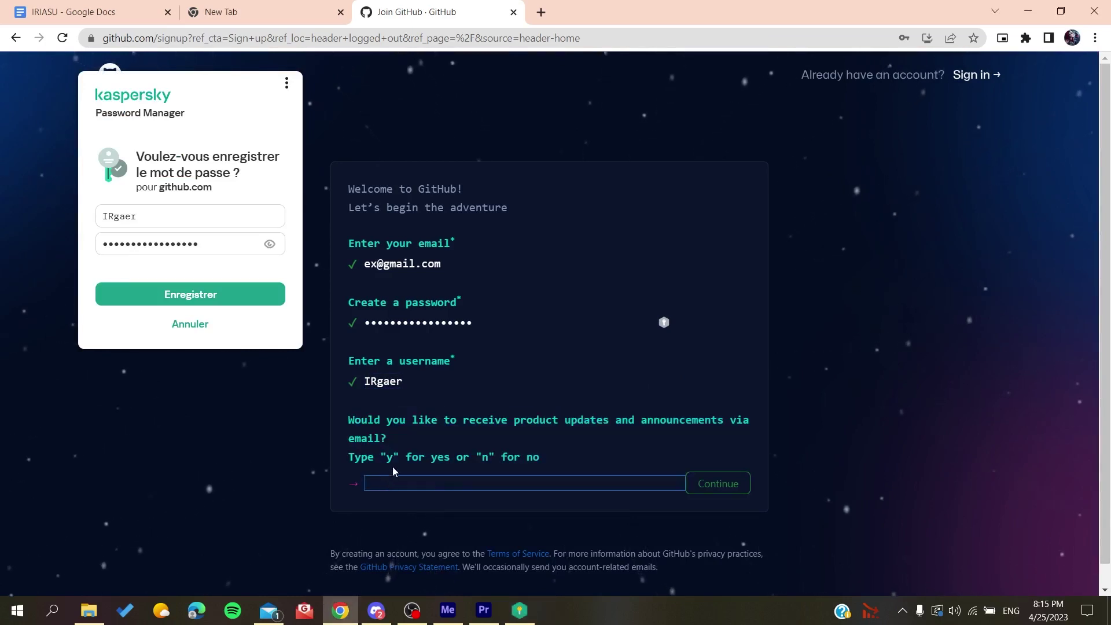
{"action": "left_click_drag", "start_coordinate": [385, 421], "coordinate": [392, 440]}
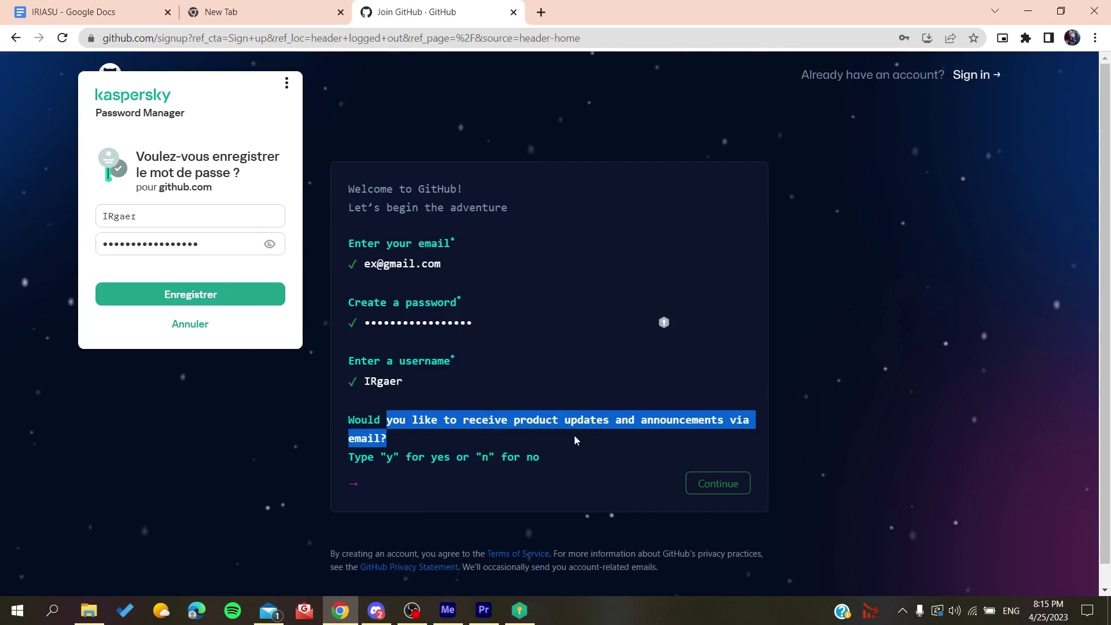
{"action": "left_click", "coordinate": [423, 479]}
{"action": "type", "text": "n"}
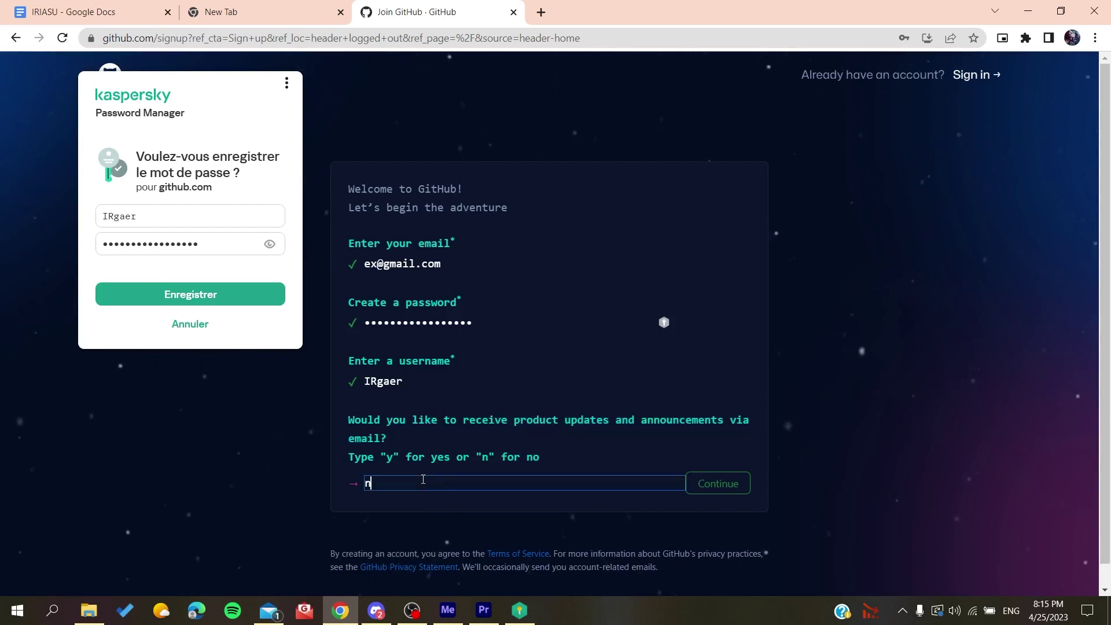
{"action": "left_click", "coordinate": [694, 487]}
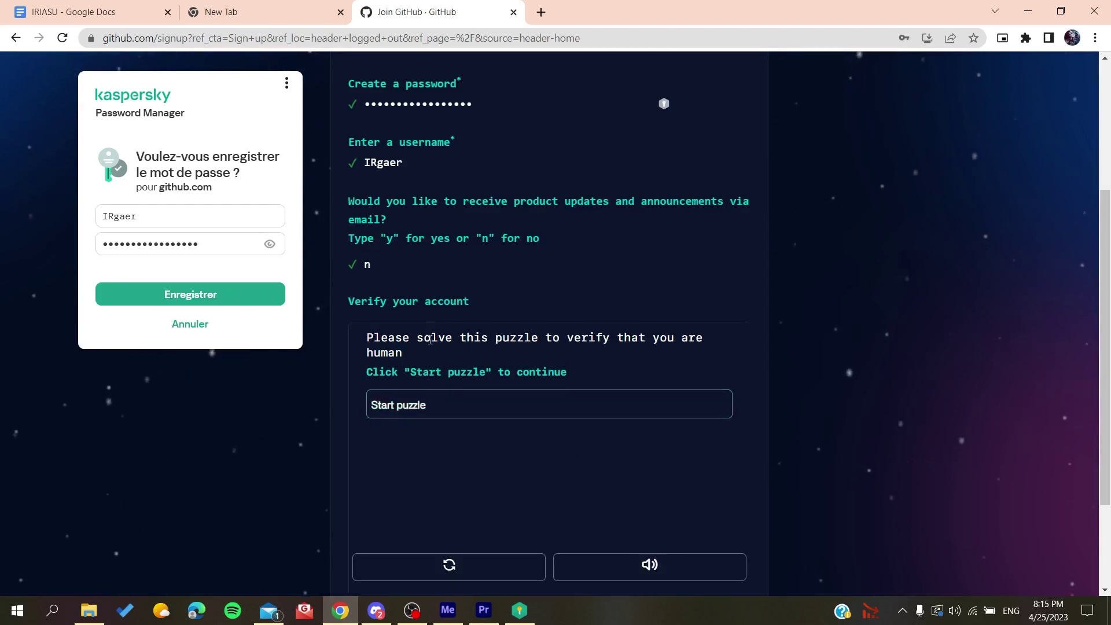
Solve the verification puzzle by picking the tile with two identical objects
{"action": "left_click_drag", "start_coordinate": [431, 338], "coordinate": [640, 354]}
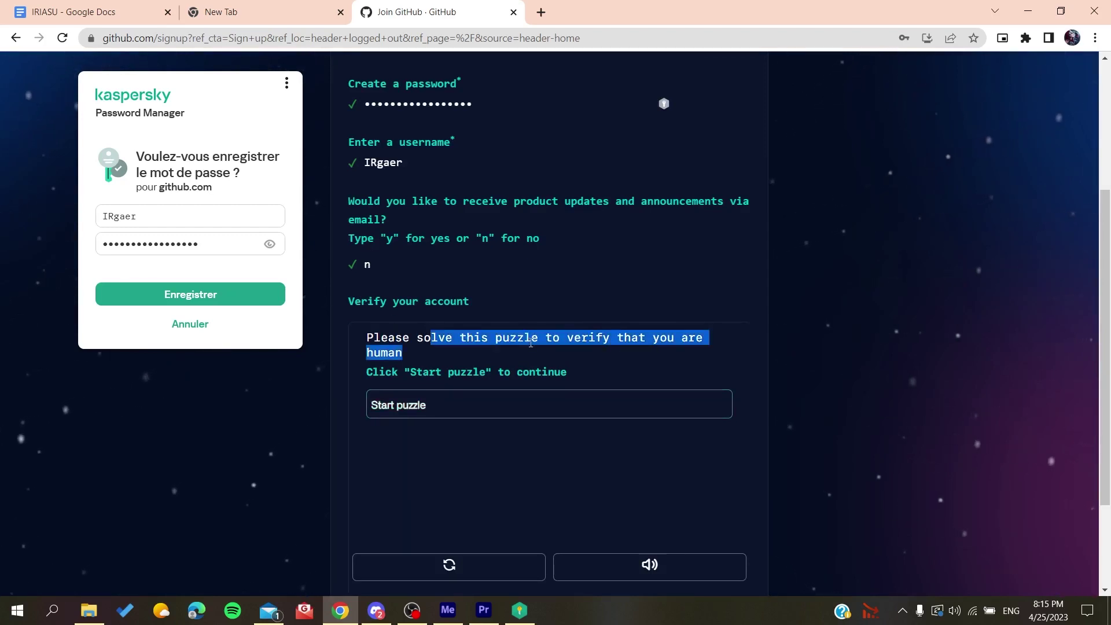
{"action": "scroll", "coordinate": [418, 354], "scroll_direction": "down", "scroll_amount": 1}
{"action": "left_click", "coordinate": [395, 370]}
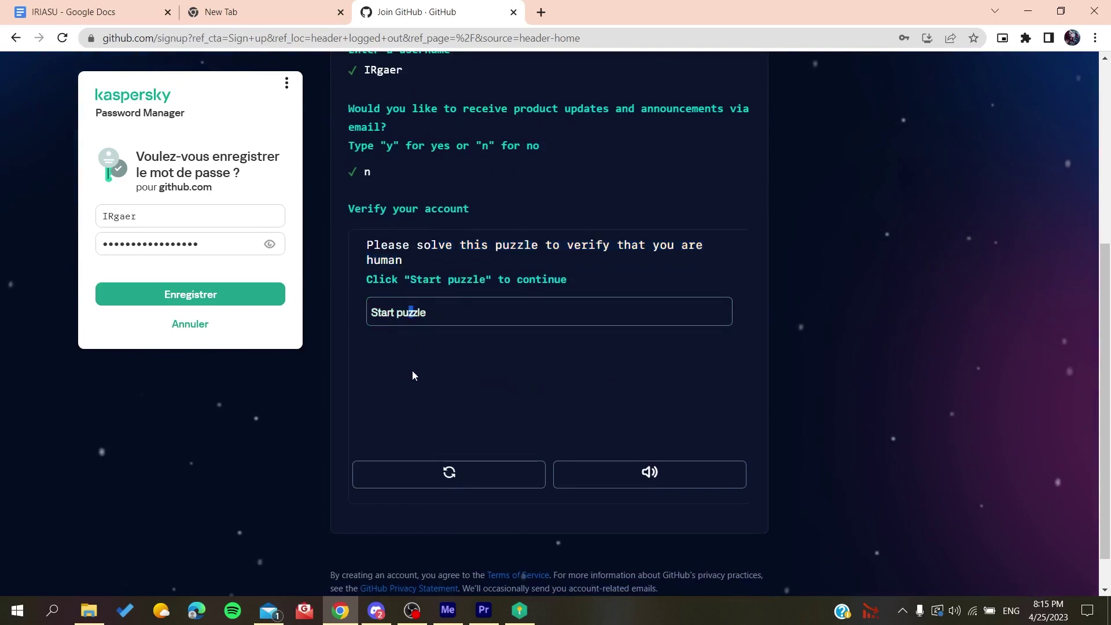
{"action": "left_click", "coordinate": [423, 313]}
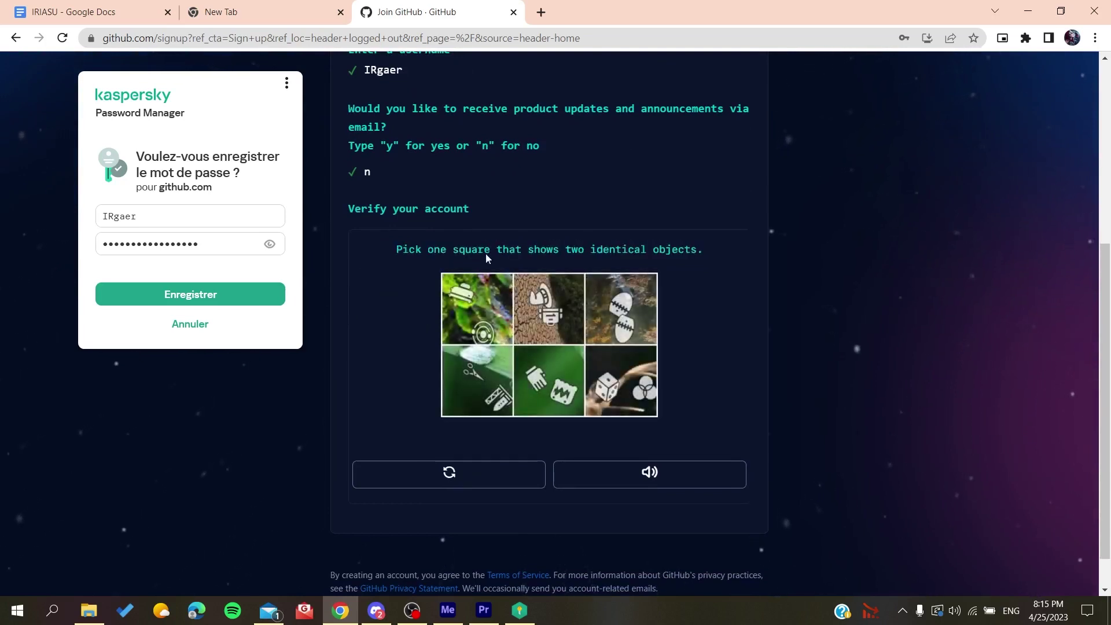
{"action": "left_click_drag", "start_coordinate": [547, 251], "coordinate": [719, 257]}
{"action": "left_click", "coordinate": [598, 385]}
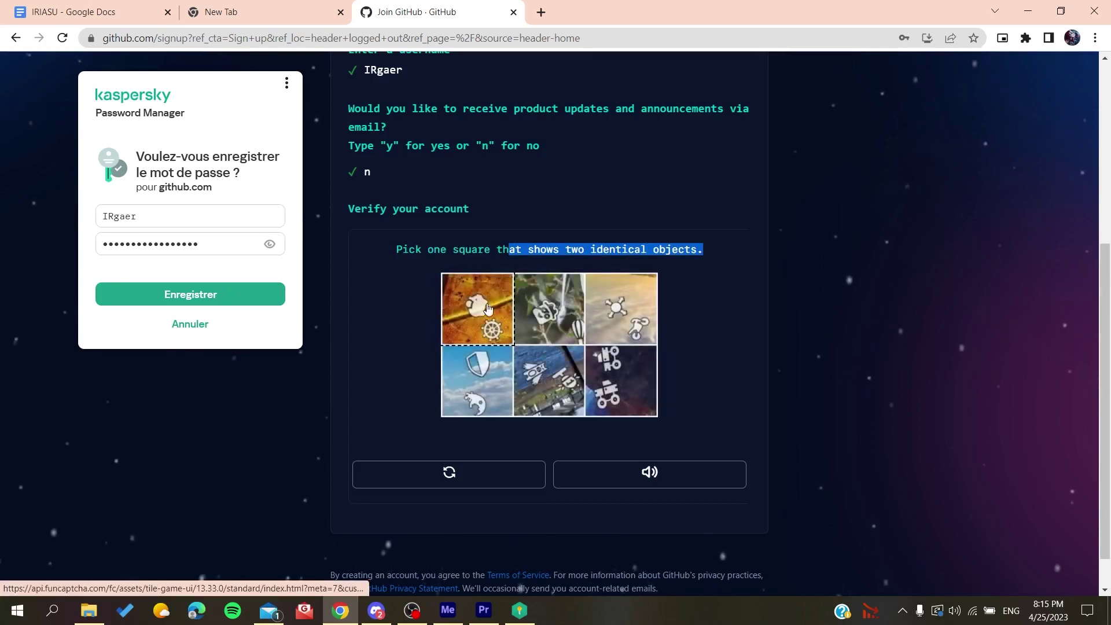
{"action": "left_click", "coordinate": [582, 402]}
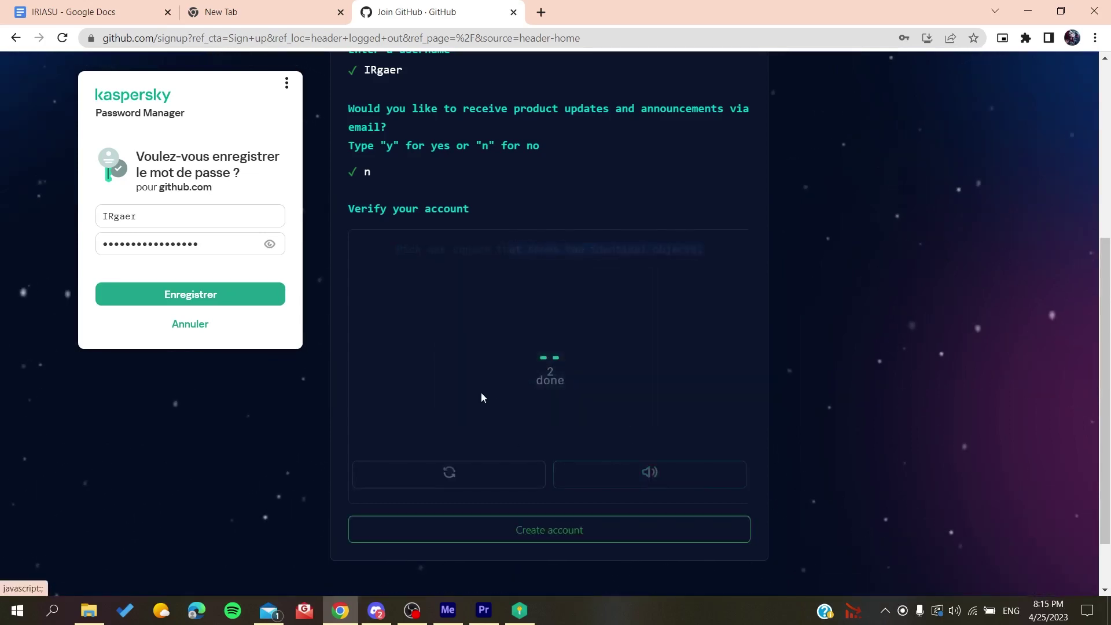
Create the account, focus the launch-code box, and dismiss the password-save prompt
{"action": "left_click", "coordinate": [515, 536]}
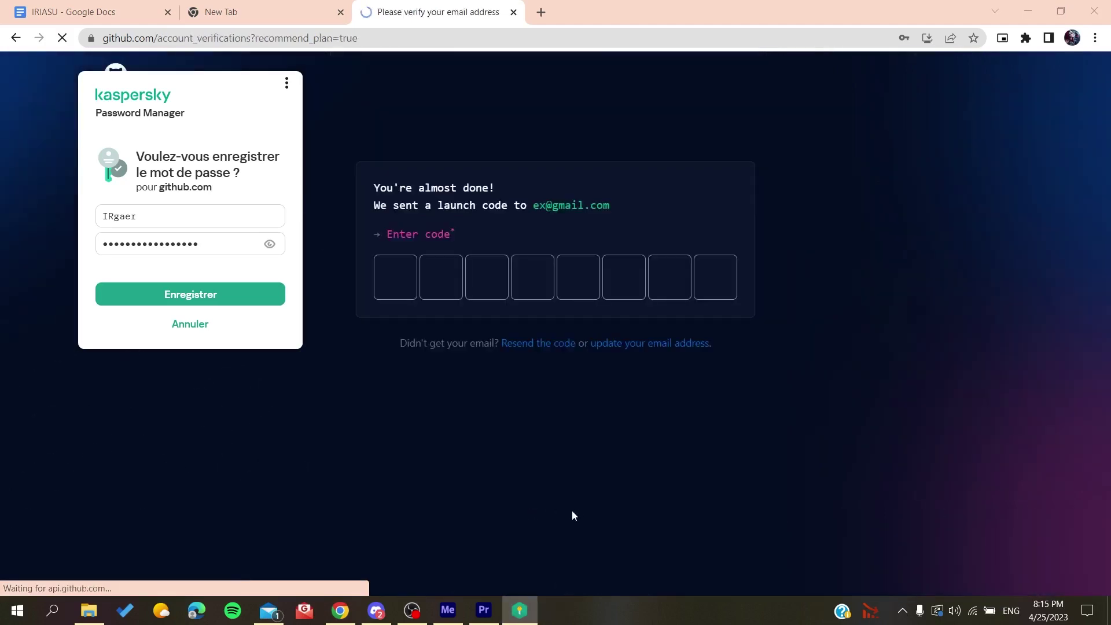
{"action": "left_click_drag", "start_coordinate": [382, 182], "coordinate": [523, 231]}
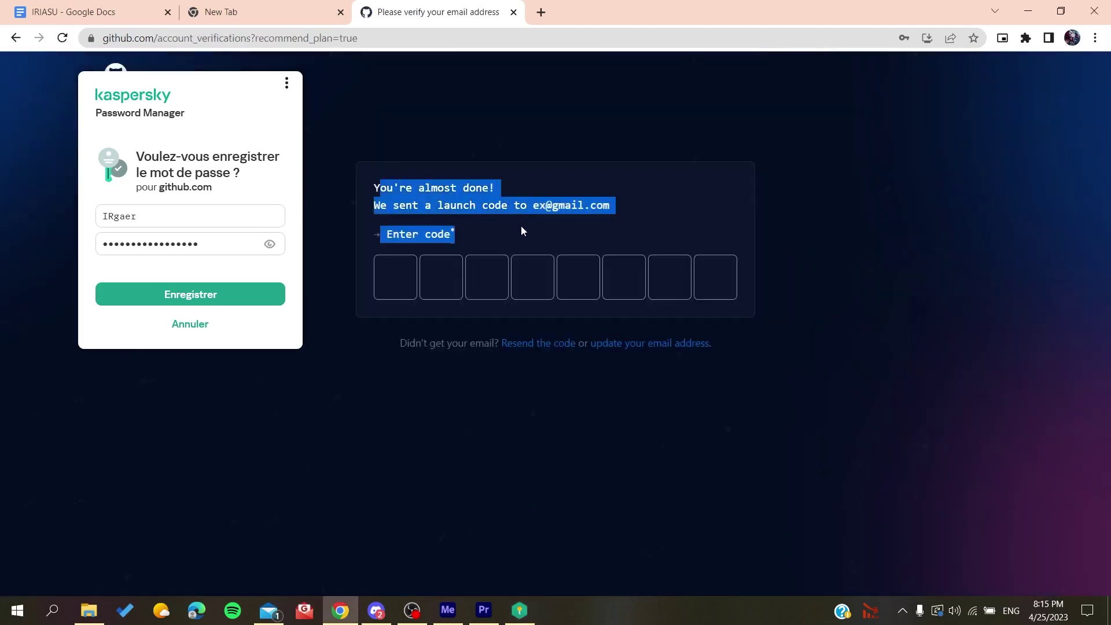
{"action": "left_click", "coordinate": [398, 205]}
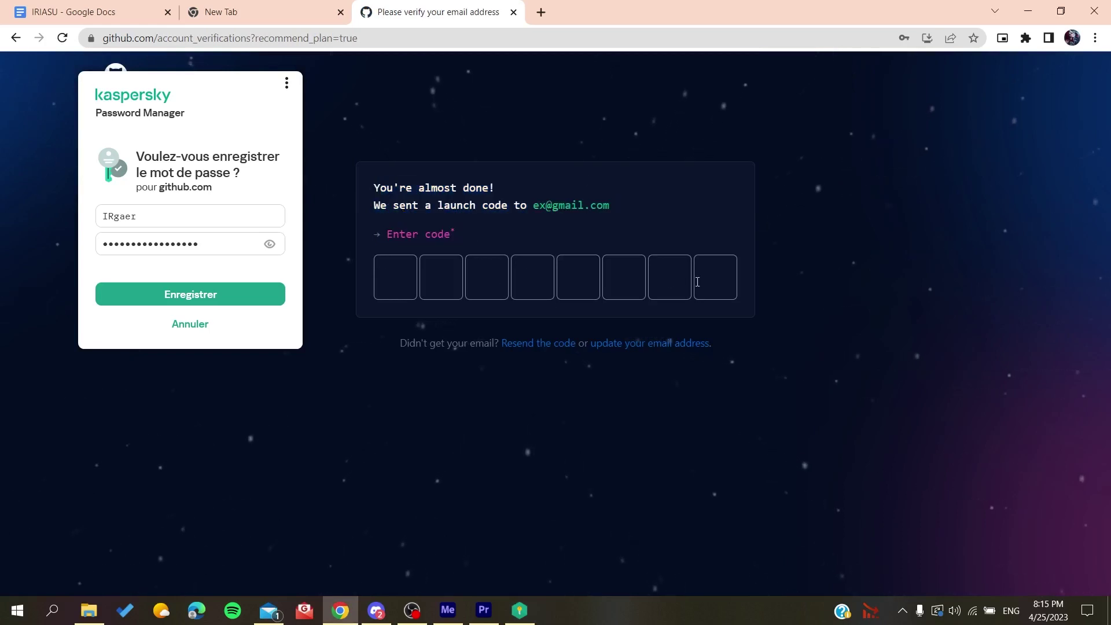
{"action": "left_click", "coordinate": [394, 275]}
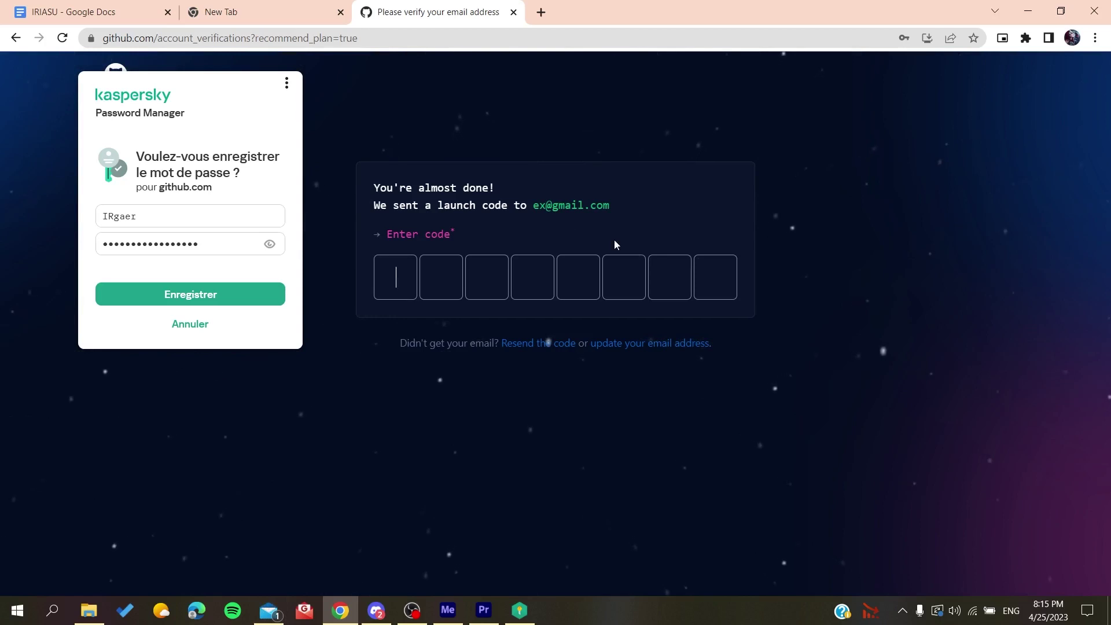
{"action": "left_click", "coordinate": [202, 319]}
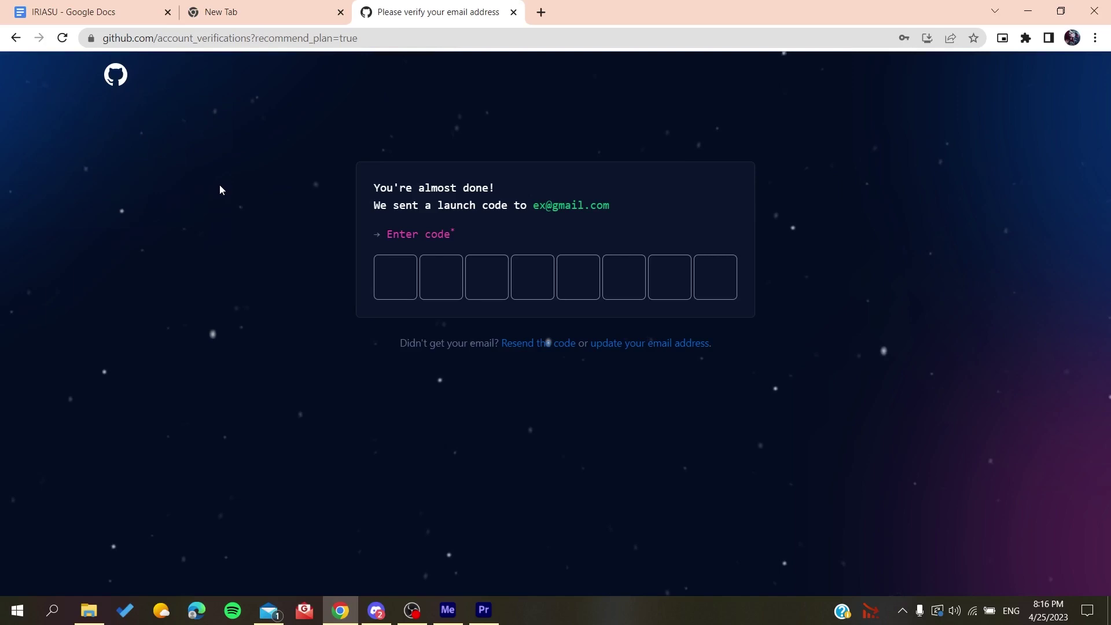
Reload the verification page and open the Irriasu/Rep1.2 repository from the dashboard
{"action": "left_click", "coordinate": [117, 93]}
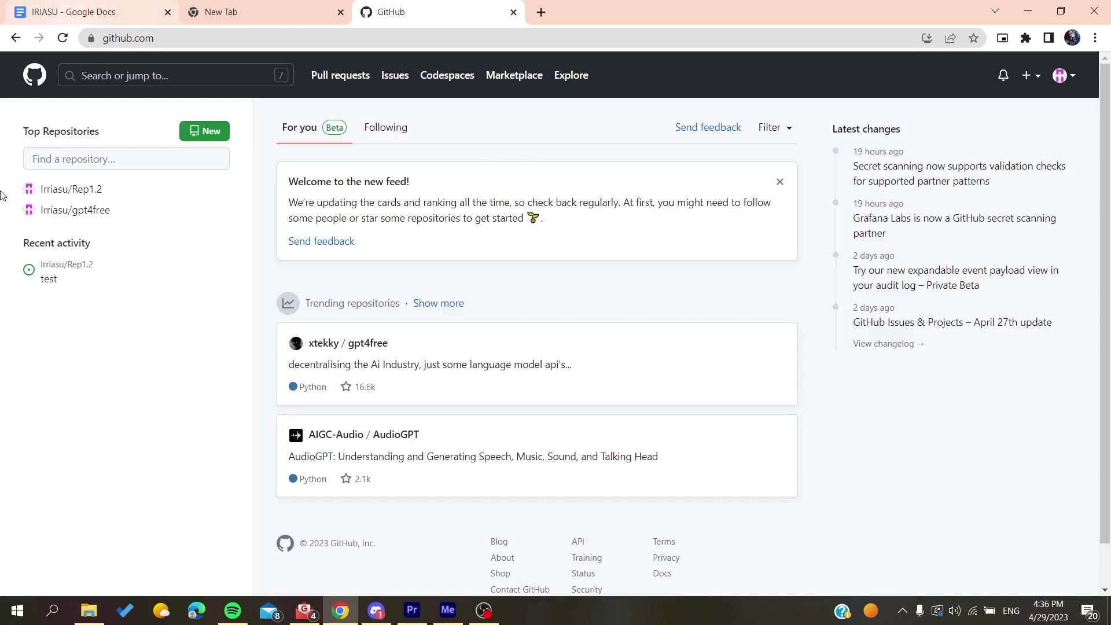
{"action": "left_click", "coordinate": [59, 188]}
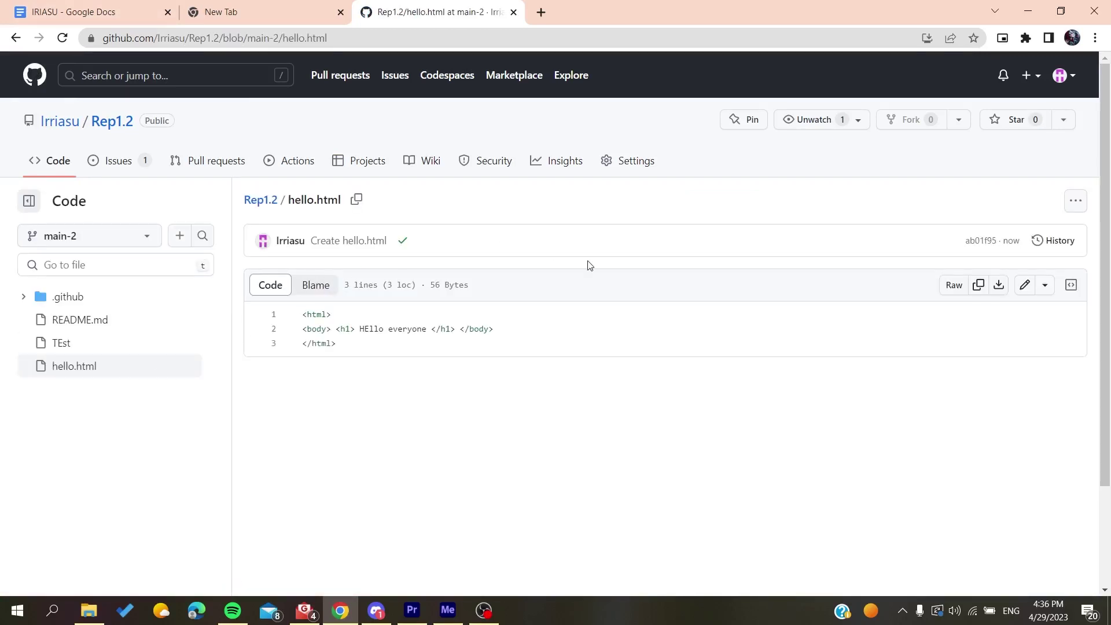
Show hello.html as raw text and select its raw.githubusercontent.com address for editing
{"action": "left_click", "coordinate": [953, 287]}
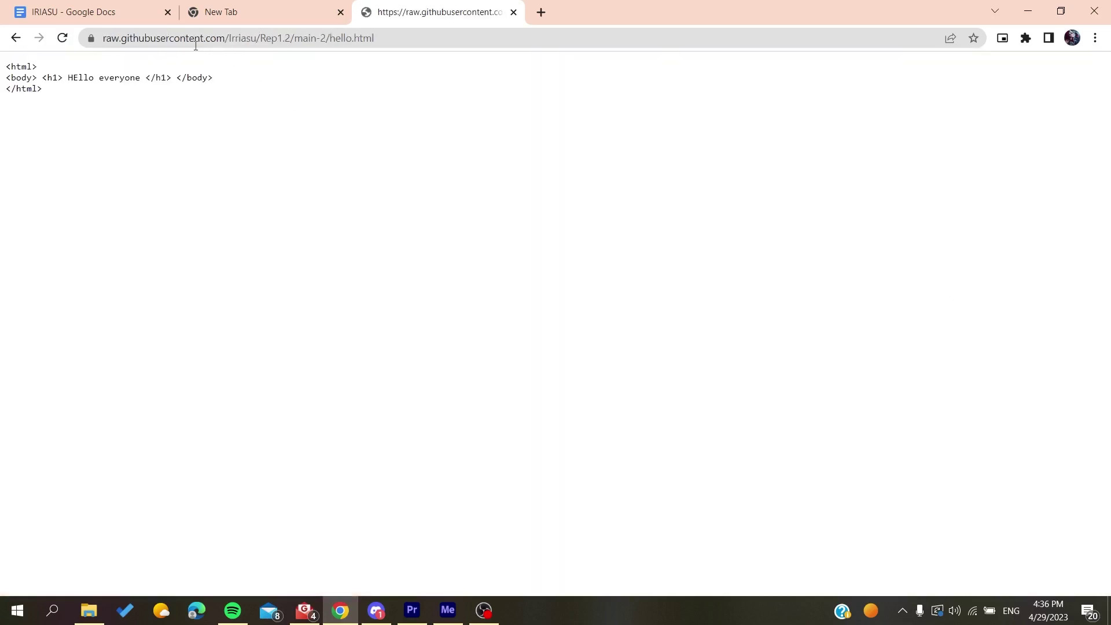
{"action": "left_click", "coordinate": [130, 41]}
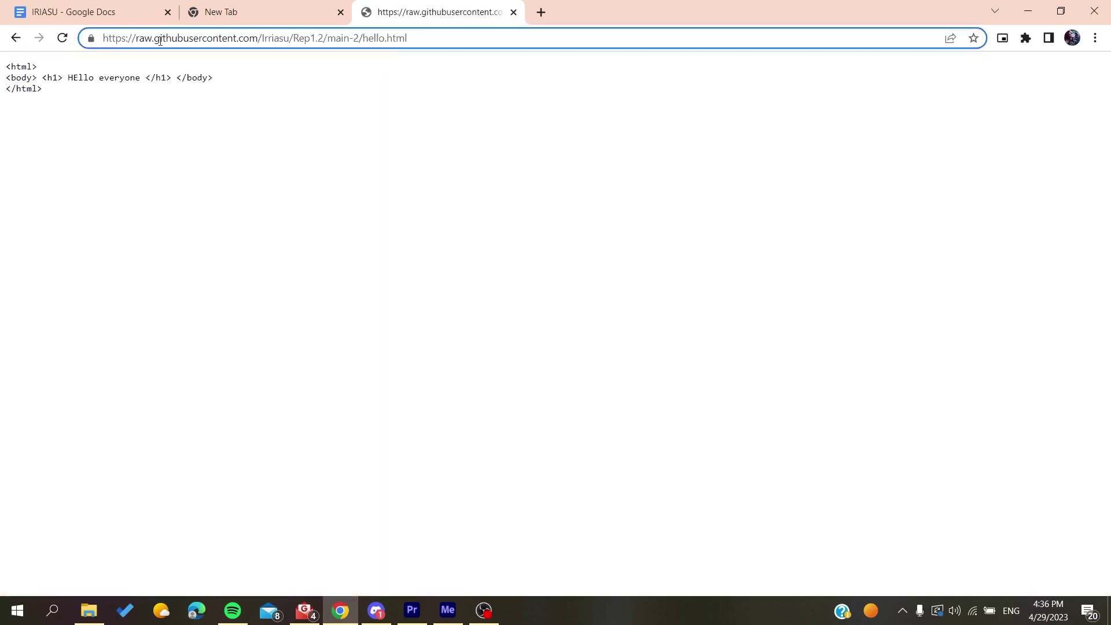